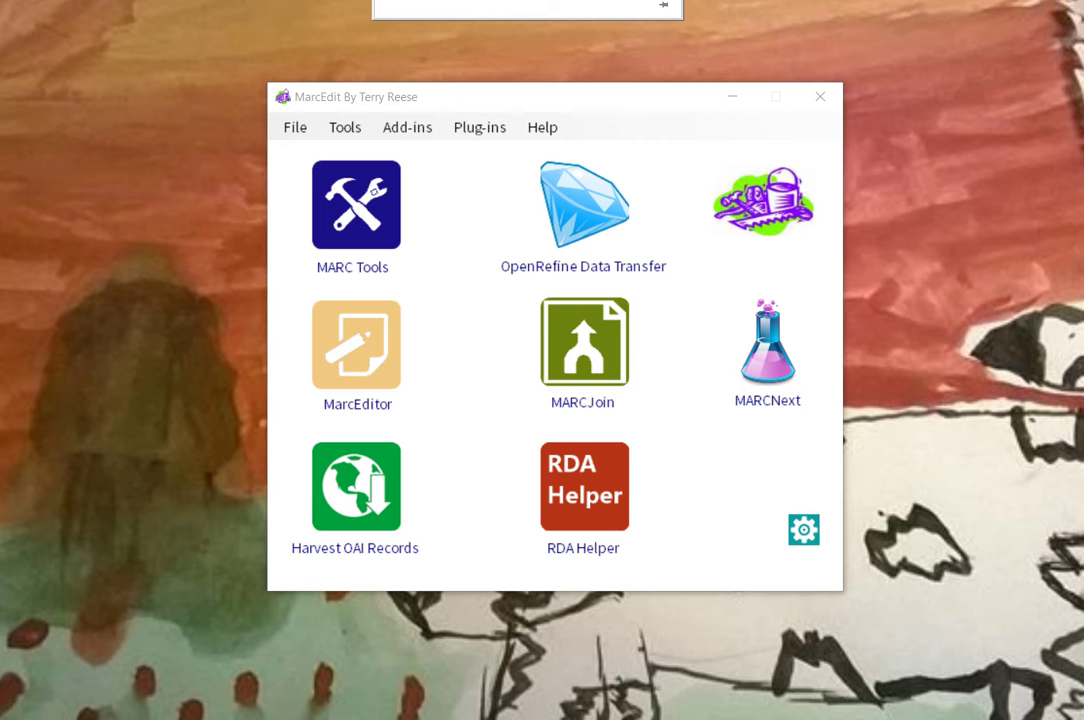
Open output_marc.mrk in the MarcEditor from the Recent Files list.
{"action": "left_click", "coordinate": [376, 349]}
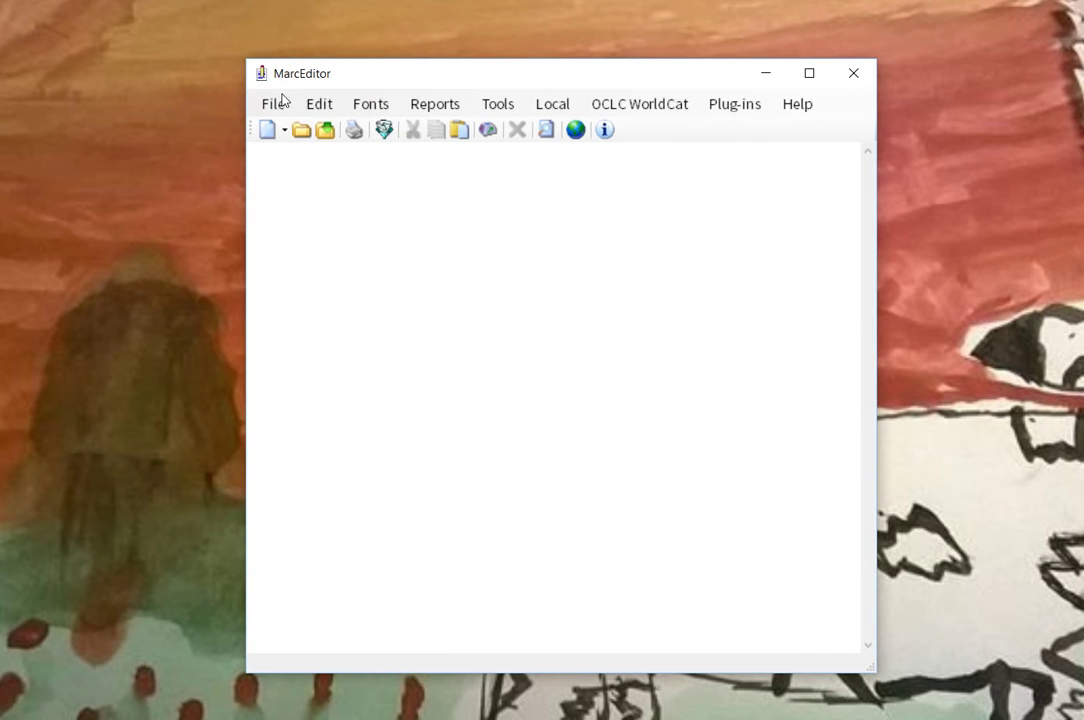
{"action": "left_click", "coordinate": [274, 112]}
{"action": "mouse_move", "coordinate": [318, 211]}
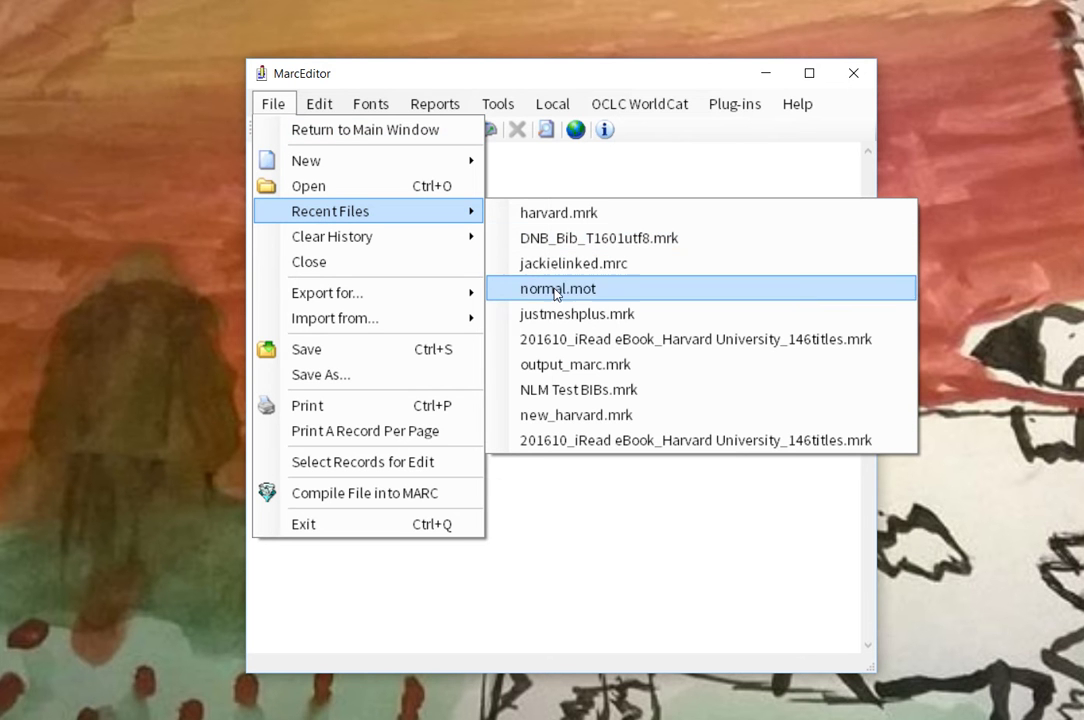
{"action": "left_click", "coordinate": [566, 363]}
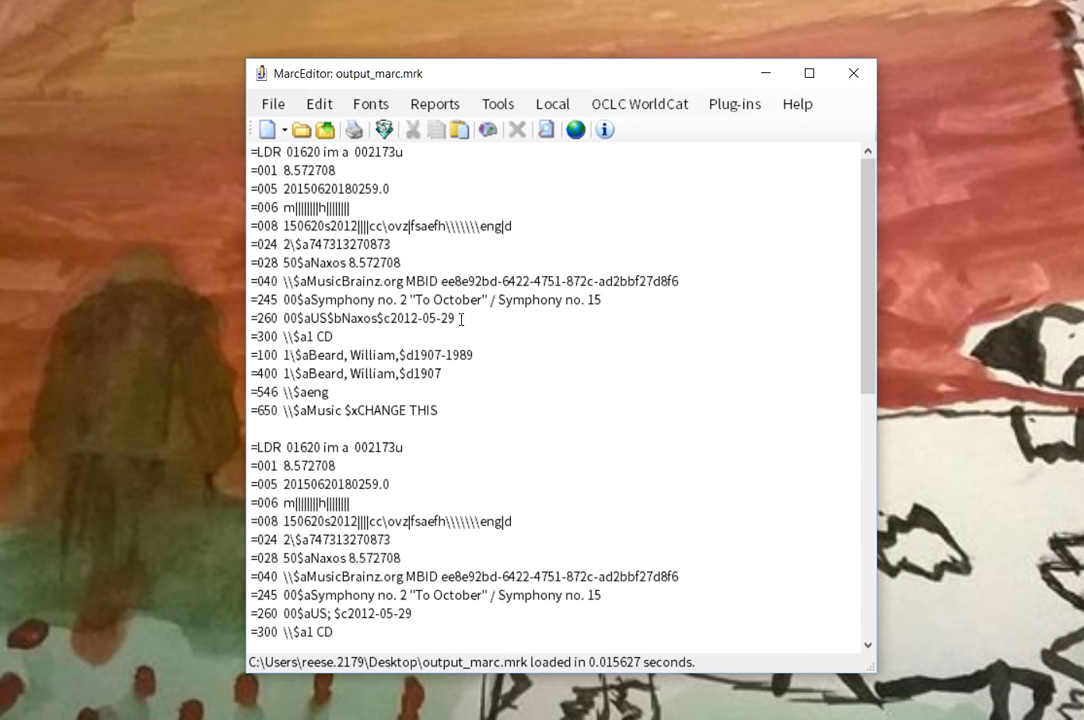
Select the =260 publication line, then clear the selection.
{"action": "left_click_drag", "start_coordinate": [460, 318], "coordinate": [250, 318]}
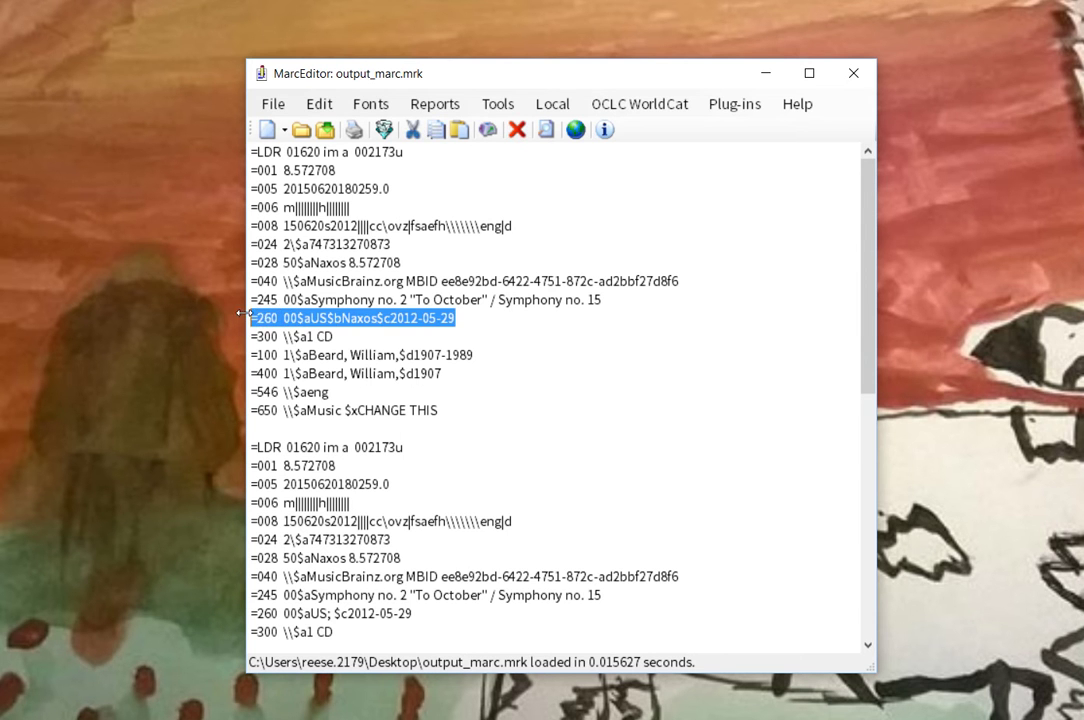
{"action": "left_click", "coordinate": [297, 318]}
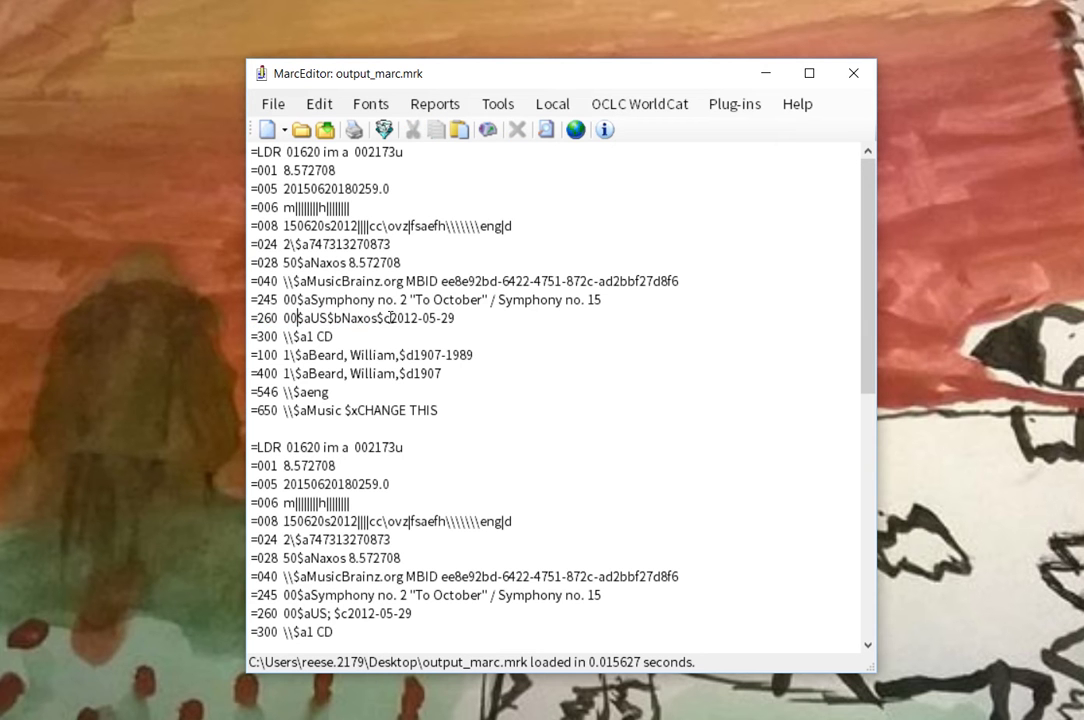
{"action": "left_click", "coordinate": [543, 372]}
Close the record editor and start the Export Tab Delimited utility.
{"action": "left_click", "coordinate": [335, 107]}
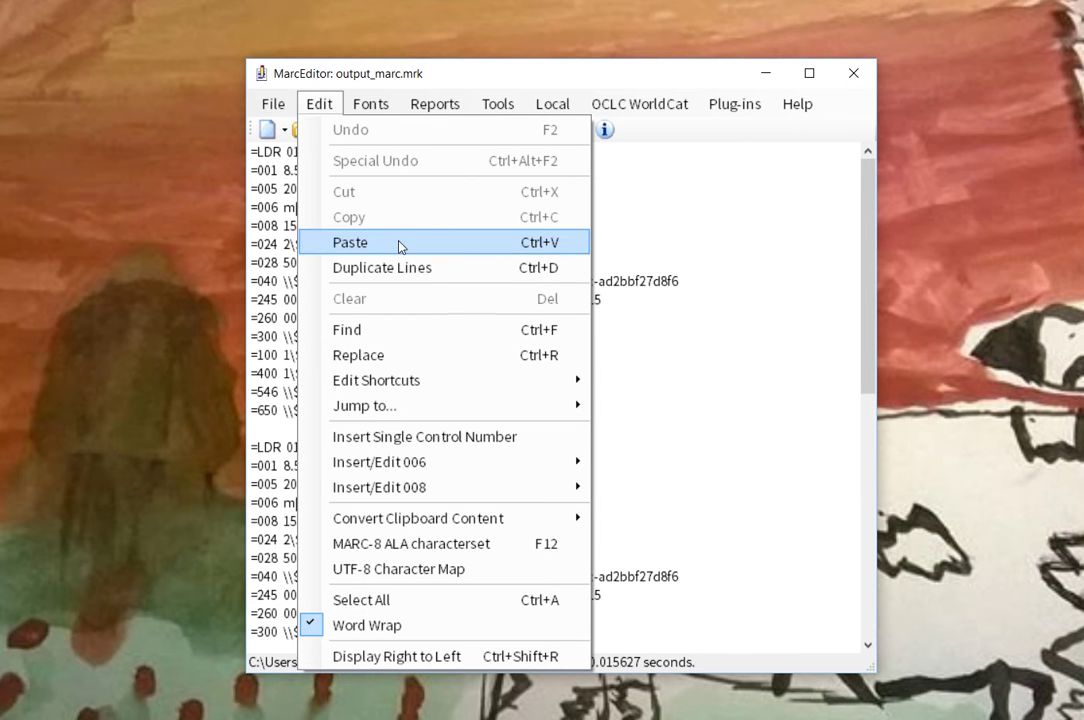
{"action": "key", "text": "Escape"}
{"action": "left_click", "coordinate": [864, 79]}
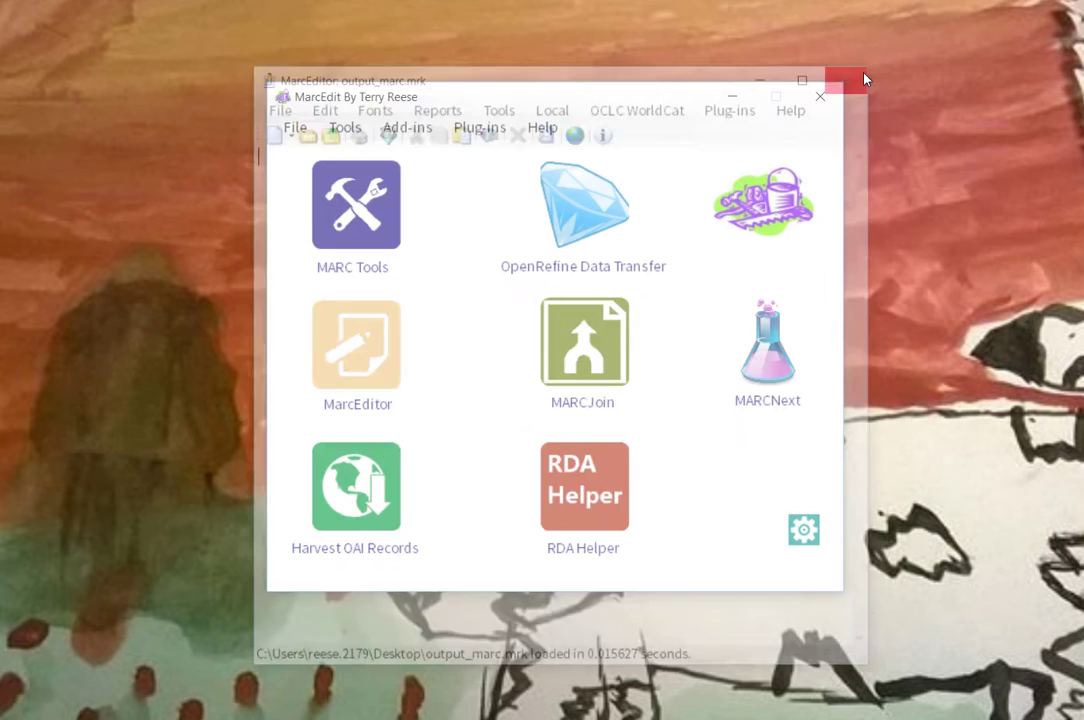
{"action": "left_click", "coordinate": [350, 130]}
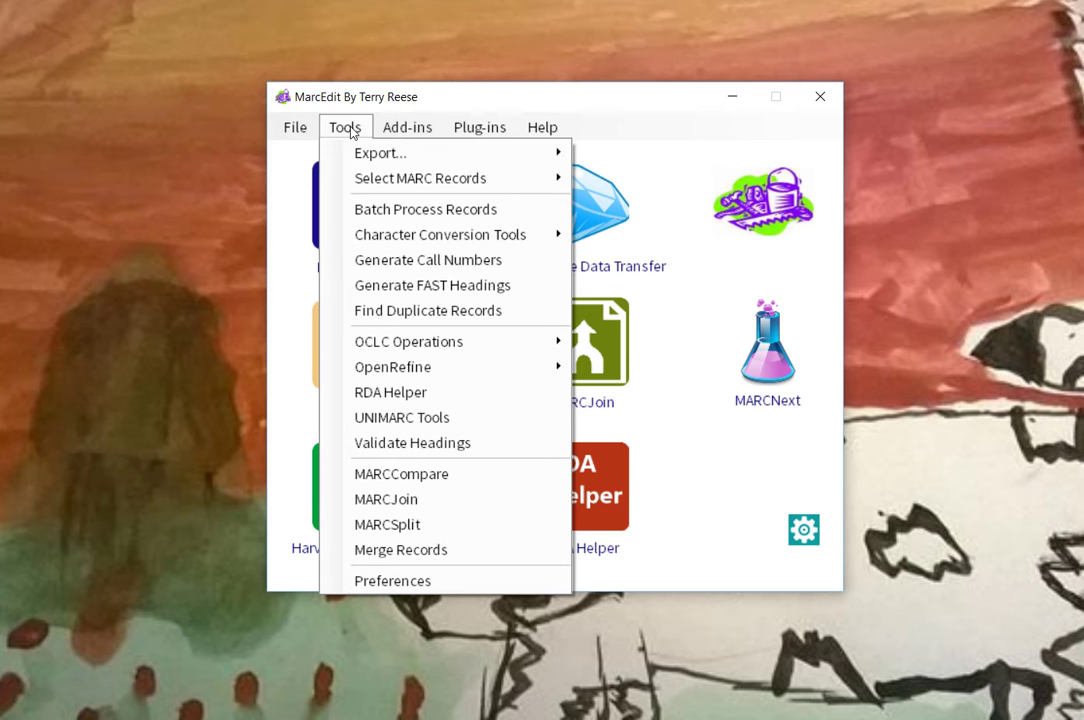
{"action": "mouse_move", "coordinate": [380, 153]}
{"action": "left_click", "coordinate": [629, 153]}
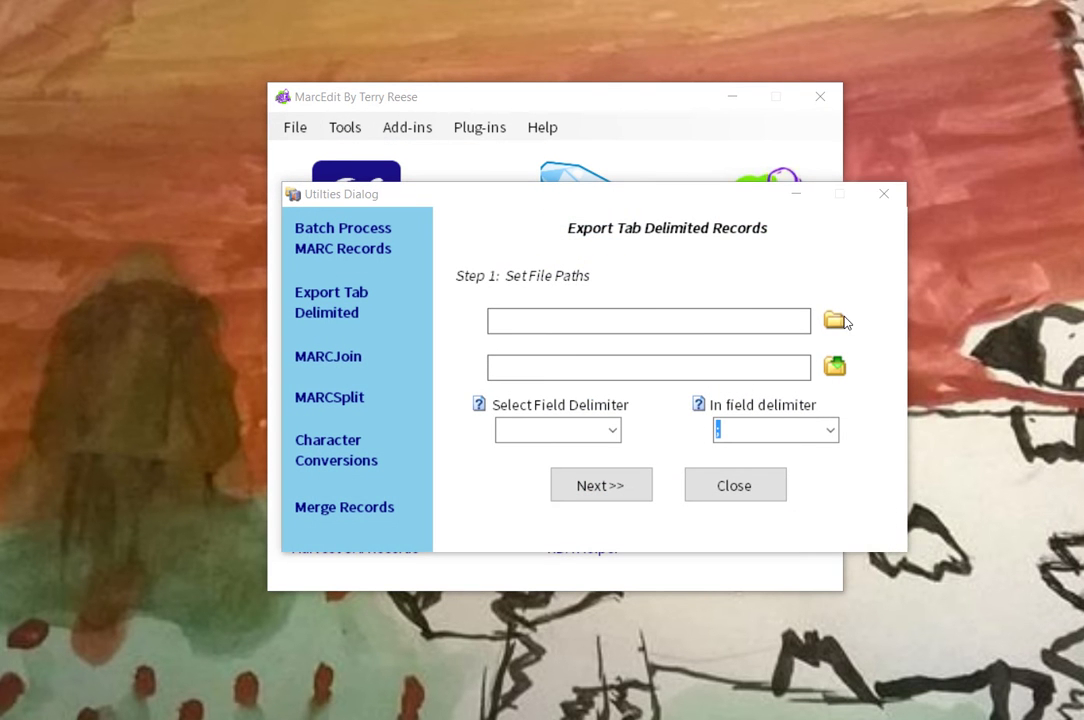
Set output_marc.mrk as the source and test.txt as the output, replacing the existing file.
{"action": "left_click", "coordinate": [836, 321]}
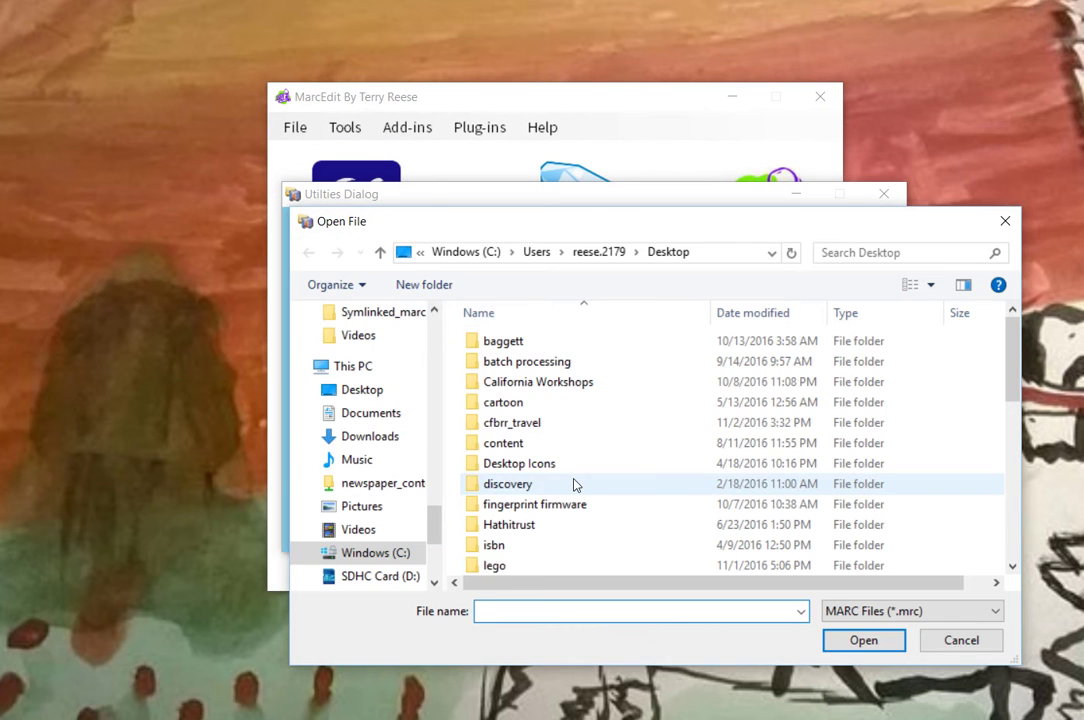
{"action": "type", "text": "ou"}
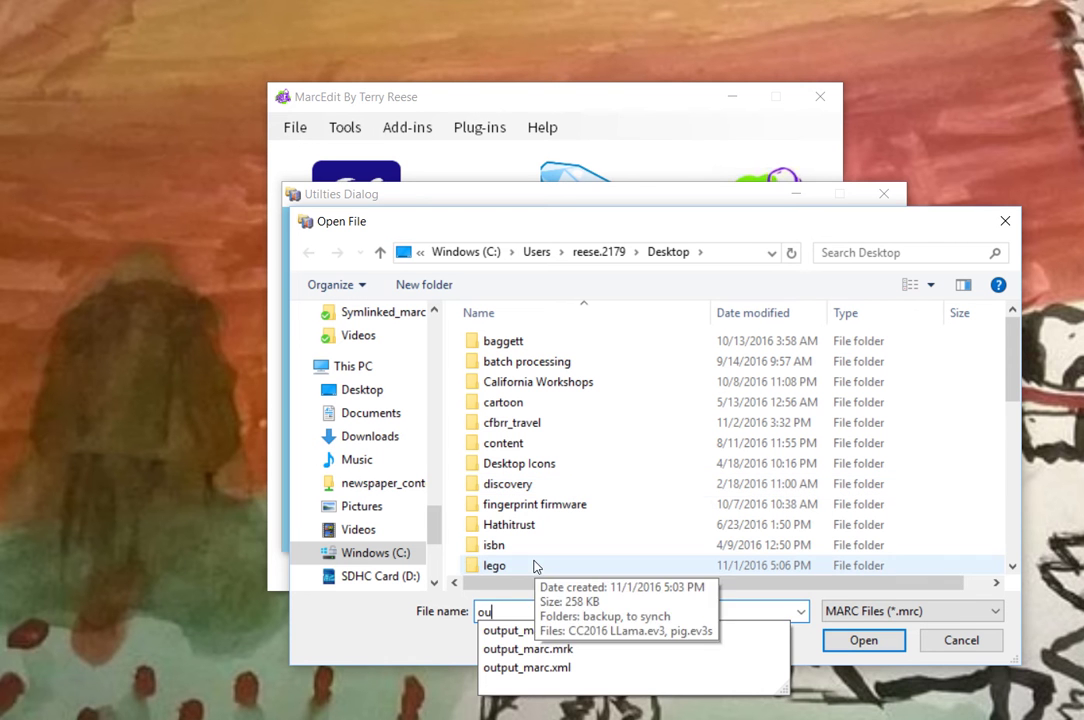
{"action": "left_click", "coordinate": [528, 649]}
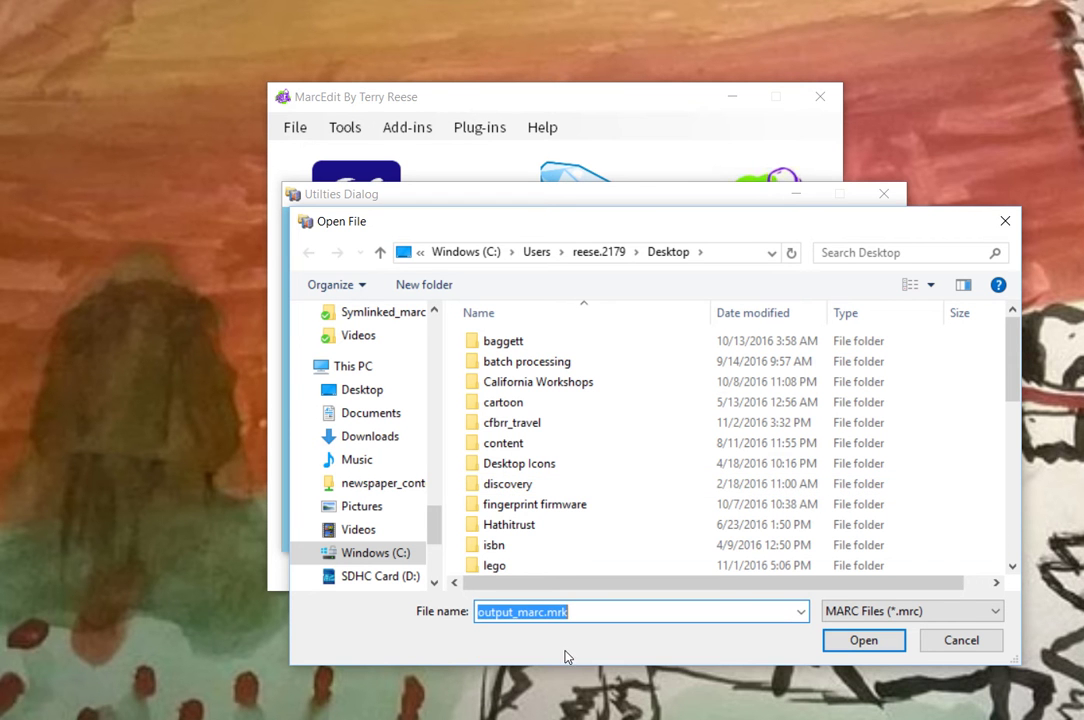
{"action": "left_click", "coordinate": [862, 642]}
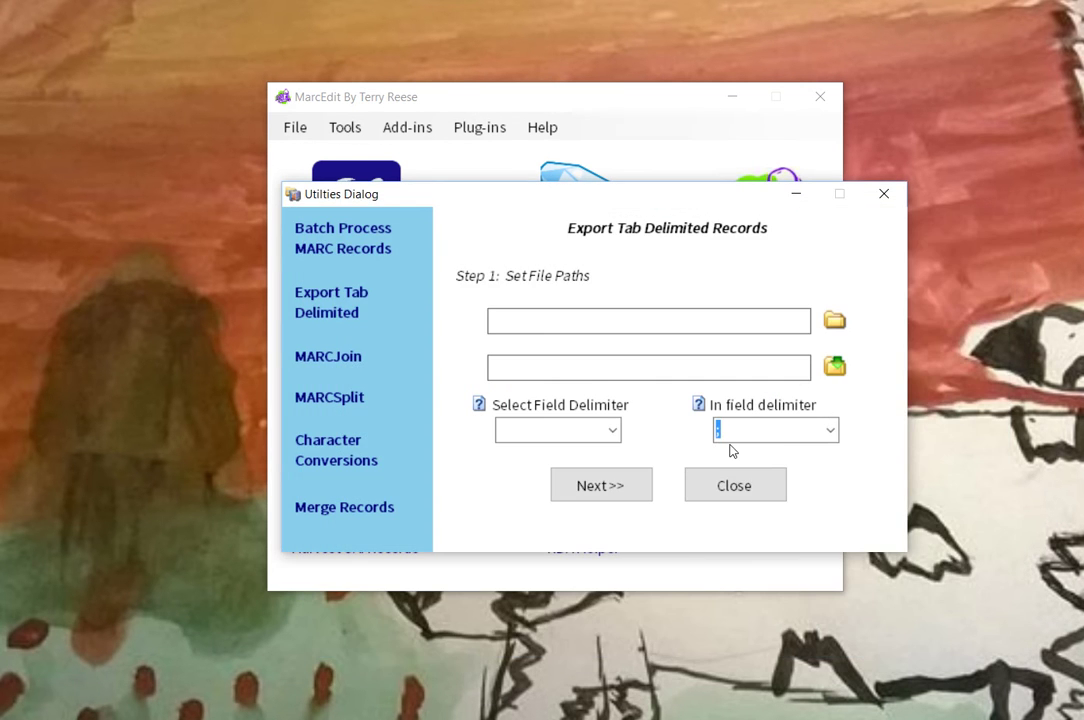
{"action": "left_click", "coordinate": [834, 368]}
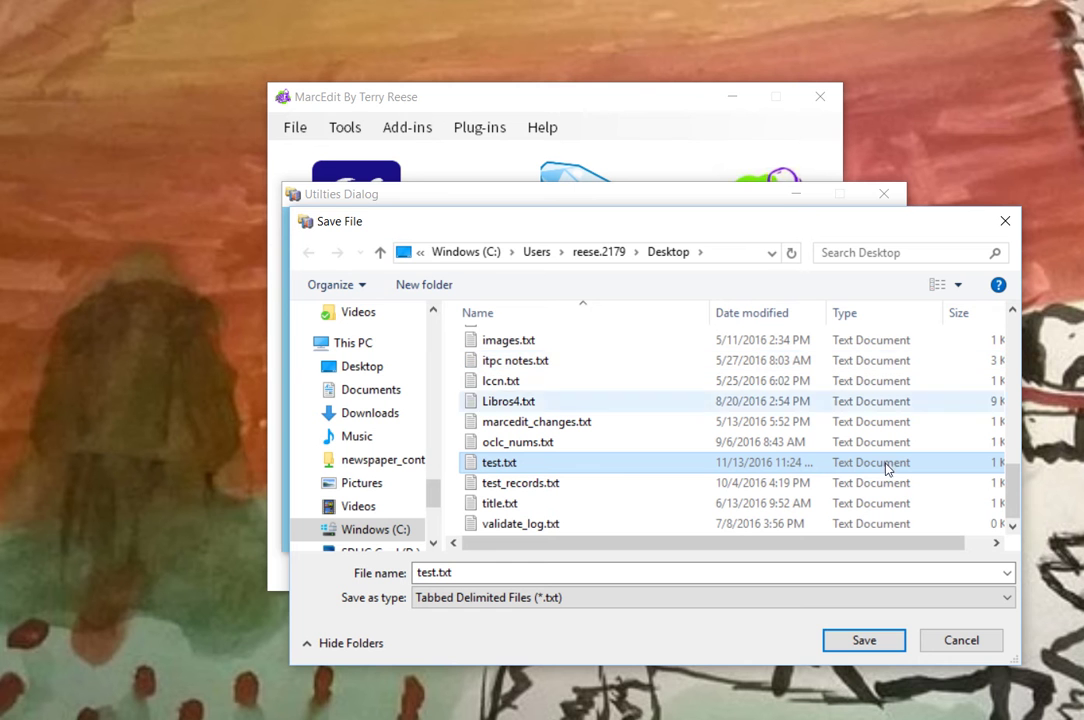
{"action": "left_click", "coordinate": [884, 650]}
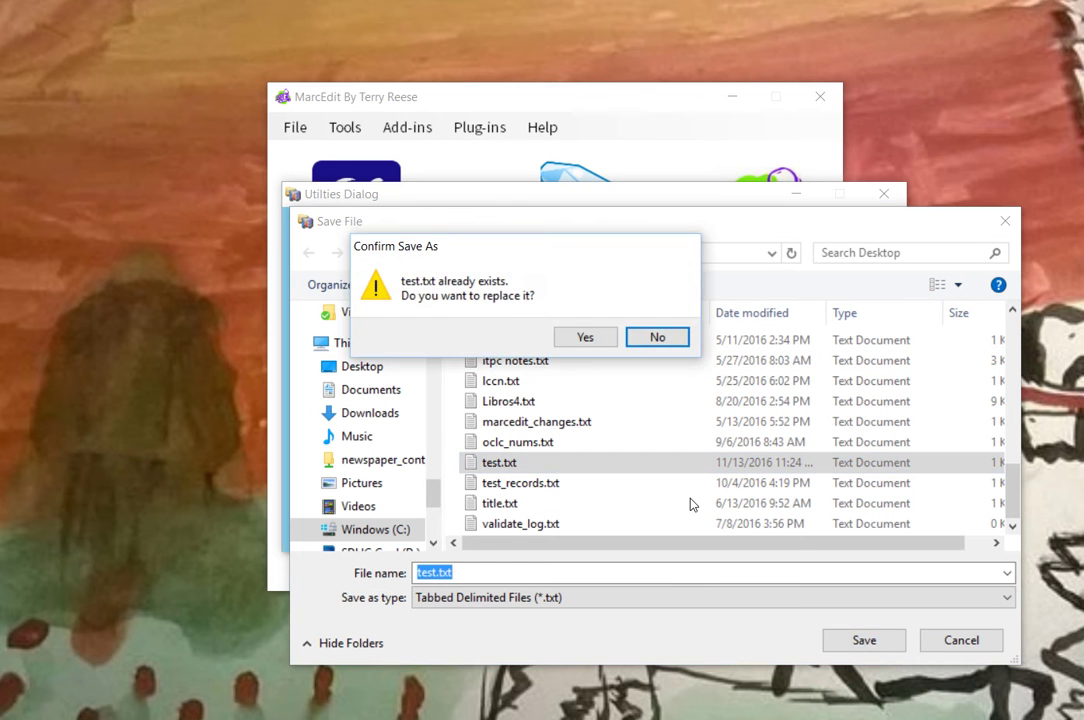
{"action": "left_click", "coordinate": [577, 343]}
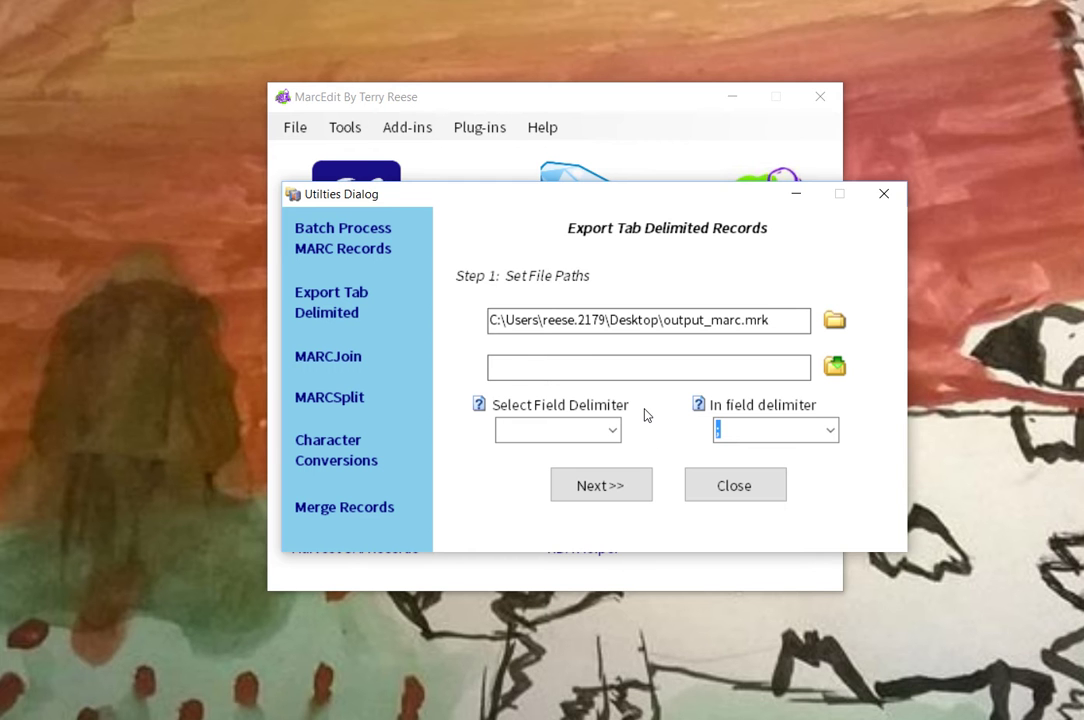
Add field 245 subfield a as the first export column.
{"action": "left_click", "coordinate": [617, 487]}
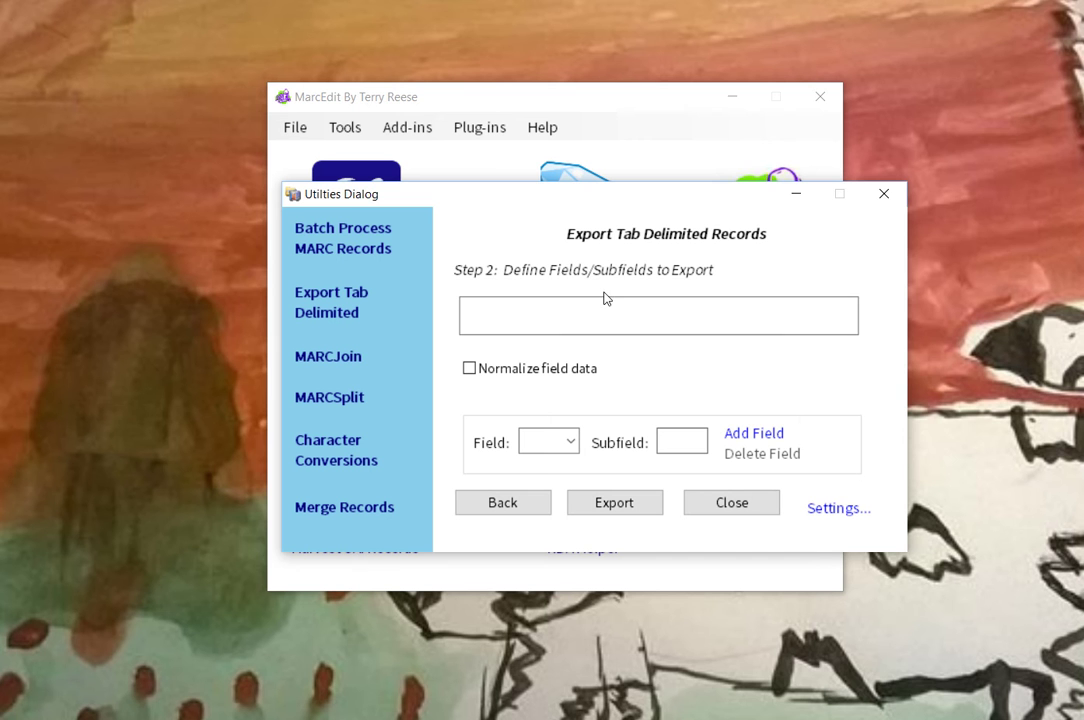
{"action": "left_click", "coordinate": [548, 443]}
{"action": "type", "text": "245"}
{"action": "left_click", "coordinate": [679, 439]}
{"action": "type", "text": "a"}
{"action": "left_click", "coordinate": [736, 435]}
Add field 260 with subfields abc as the second export column.
{"action": "left_click", "coordinate": [548, 441]}
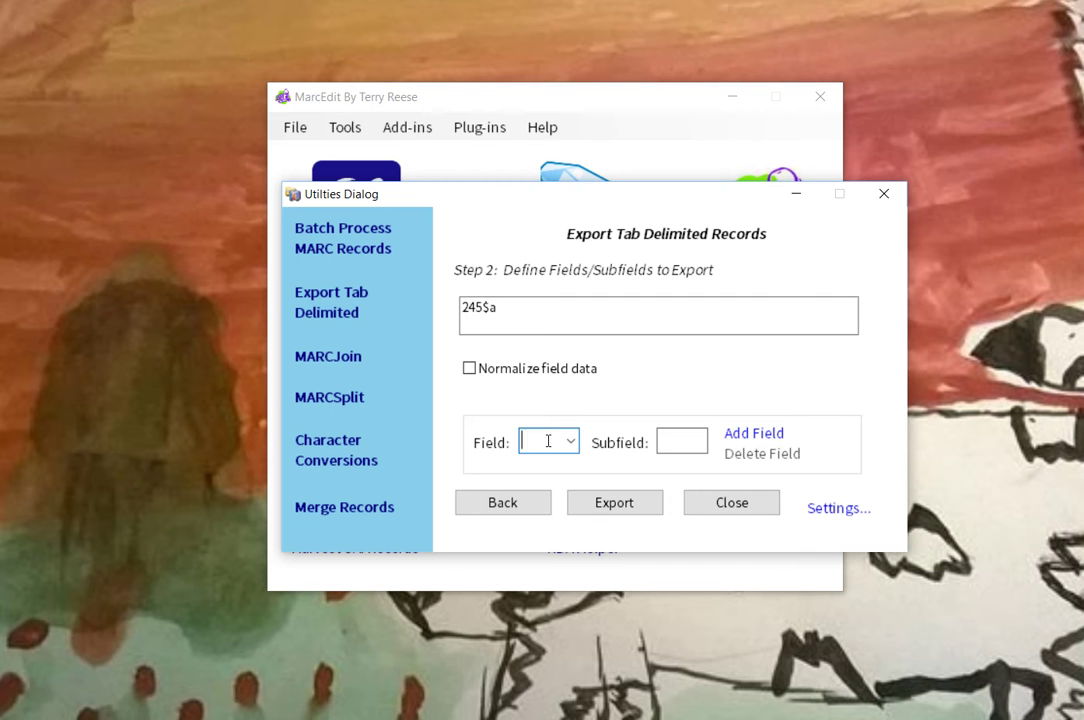
{"action": "type", "text": "25\\6"}
{"action": "key", "text": "BackSpace"}
{"action": "key", "text": "BackSpace"}
{"action": "key", "text": "BackSpace"}
{"action": "type", "text": "60"}
{"action": "left_click", "coordinate": [681, 441]}
{"action": "type", "text": "abc"}
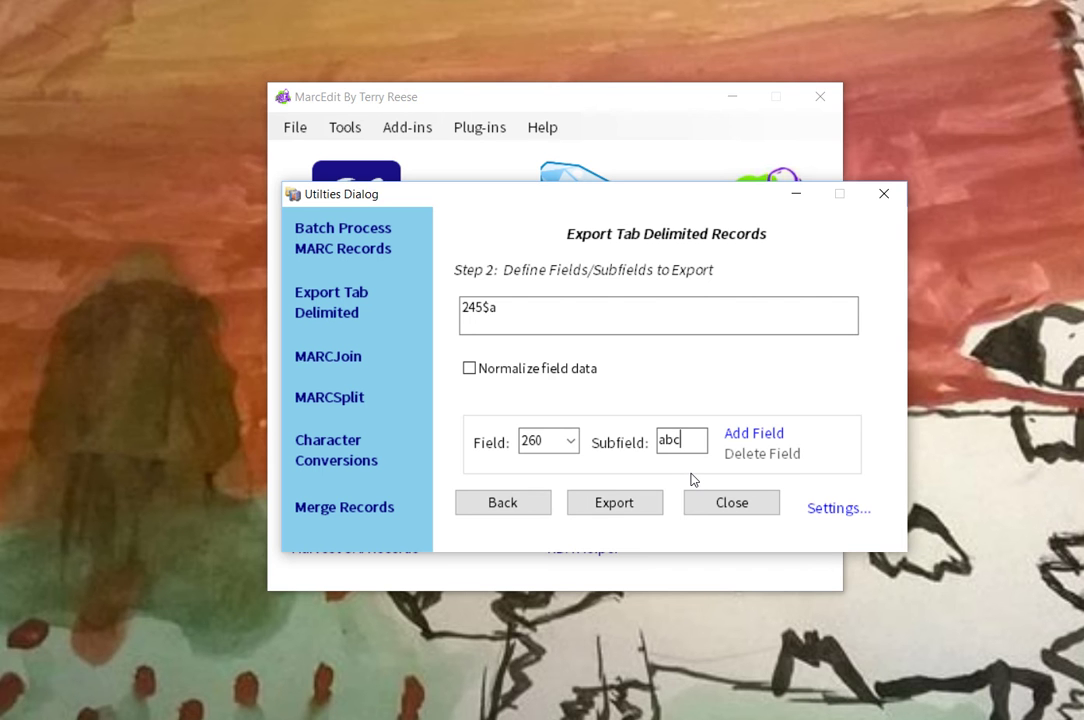
{"action": "left_click", "coordinate": [749, 438]}
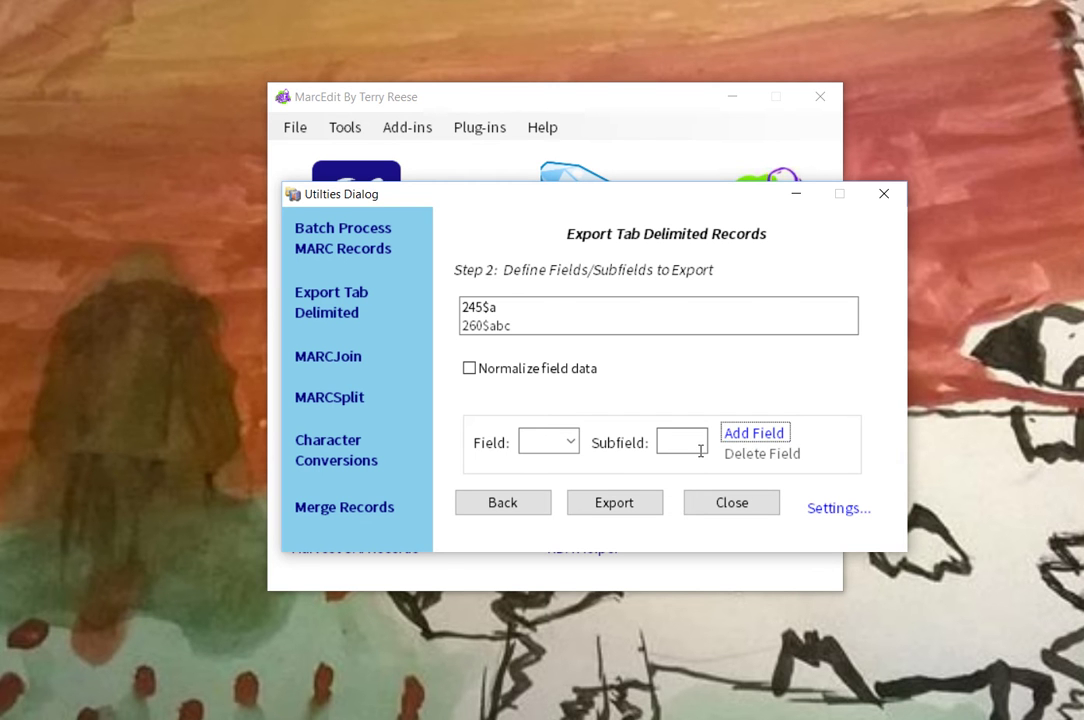
Export the records to test.txt and close the utilities window.
{"action": "left_click", "coordinate": [641, 505]}
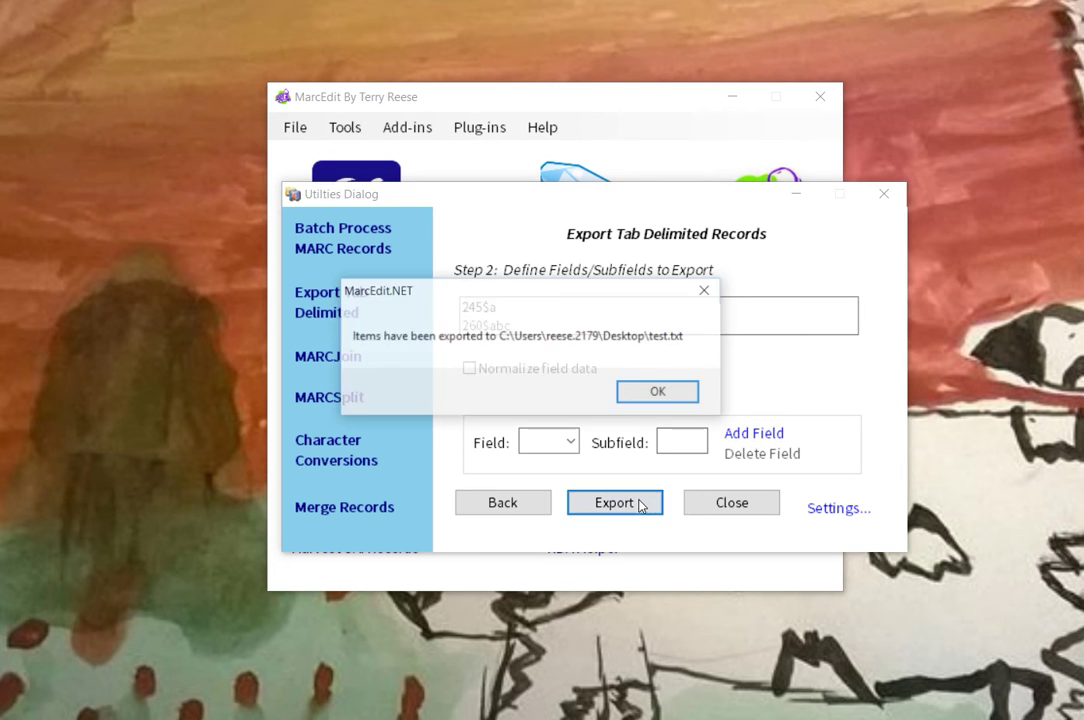
{"action": "left_click", "coordinate": [660, 398]}
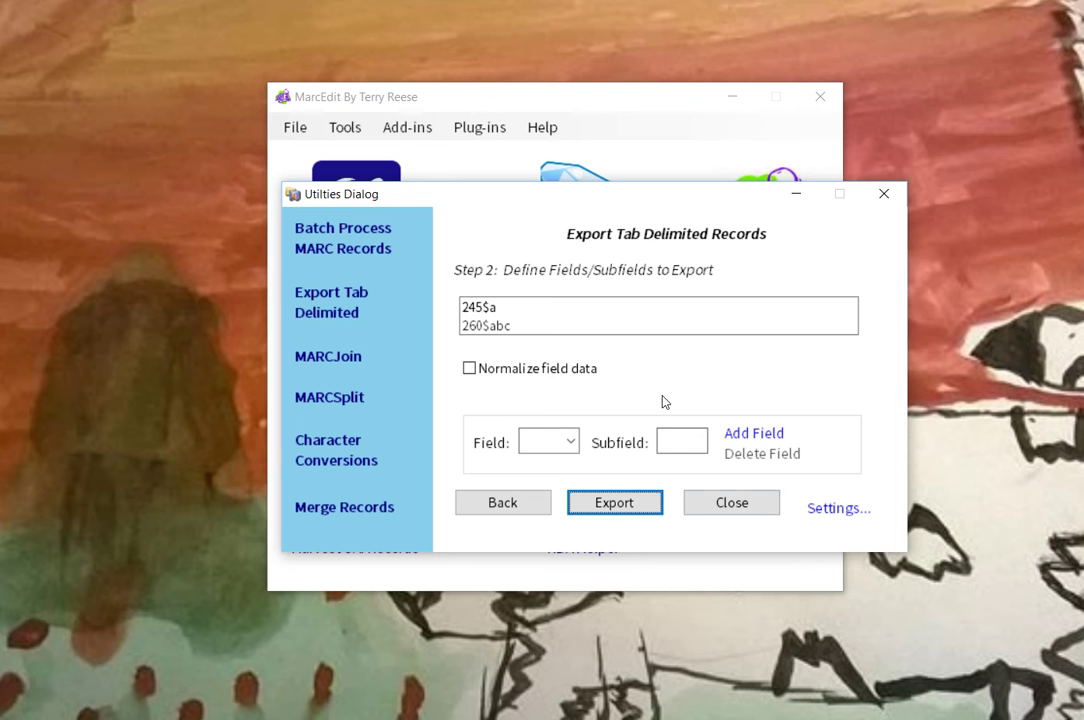
{"action": "left_click", "coordinate": [731, 502]}
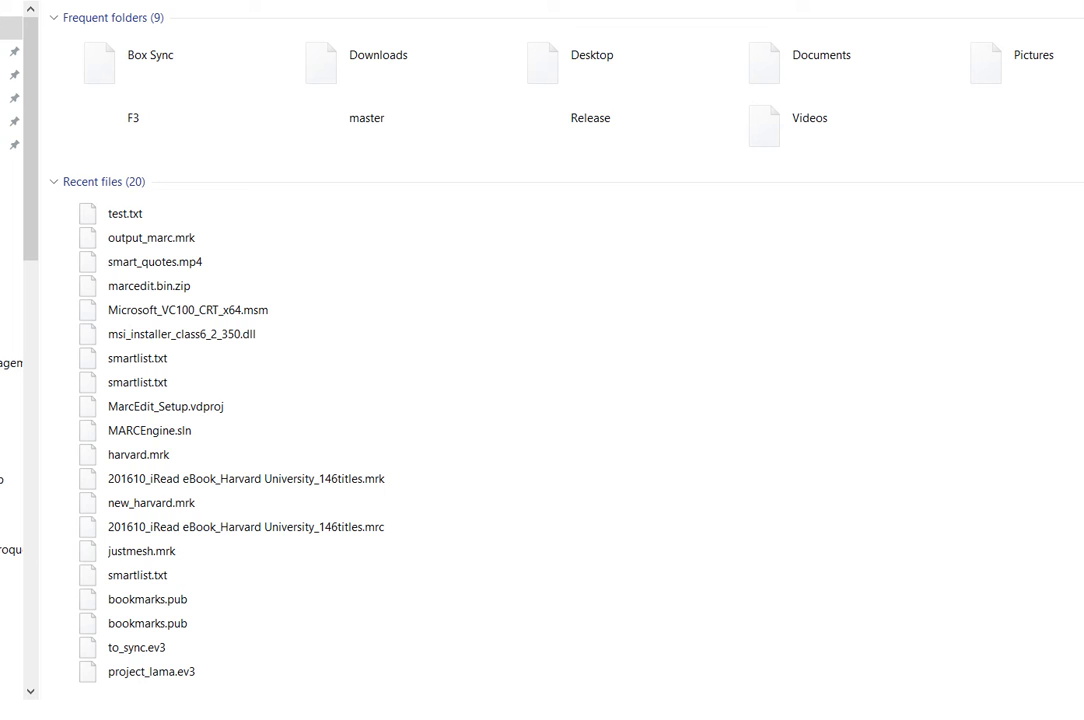
Restore the Explorer window and open test.txt from Recent files in Notepad.
{"action": "double_click", "coordinate": [337, 3]}
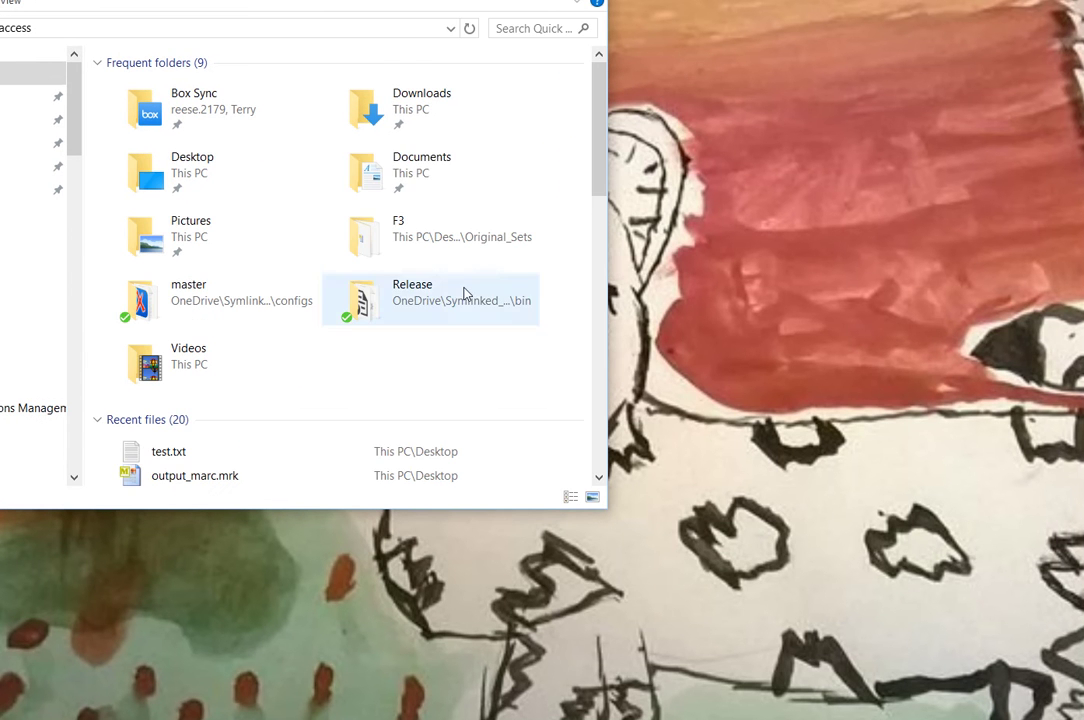
{"action": "left_click_drag", "start_coordinate": [337, 3], "coordinate": [683, 127]}
{"action": "scroll", "coordinate": [564, 484], "scroll_direction": "down", "scroll_amount": 4}
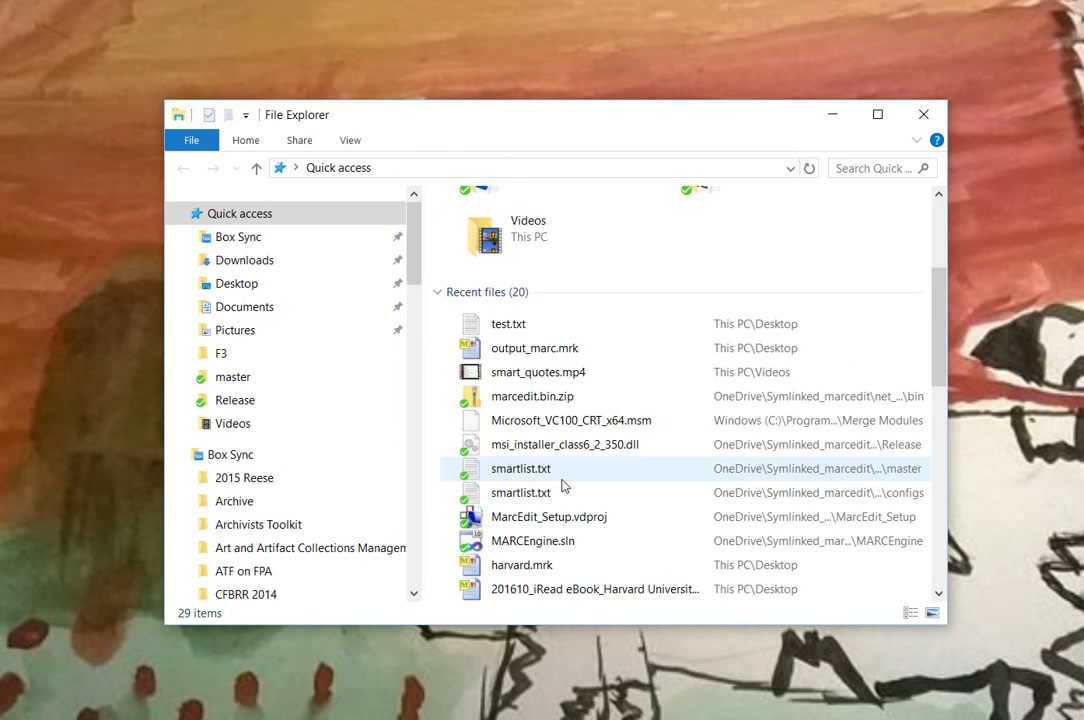
{"action": "double_click", "coordinate": [508, 326]}
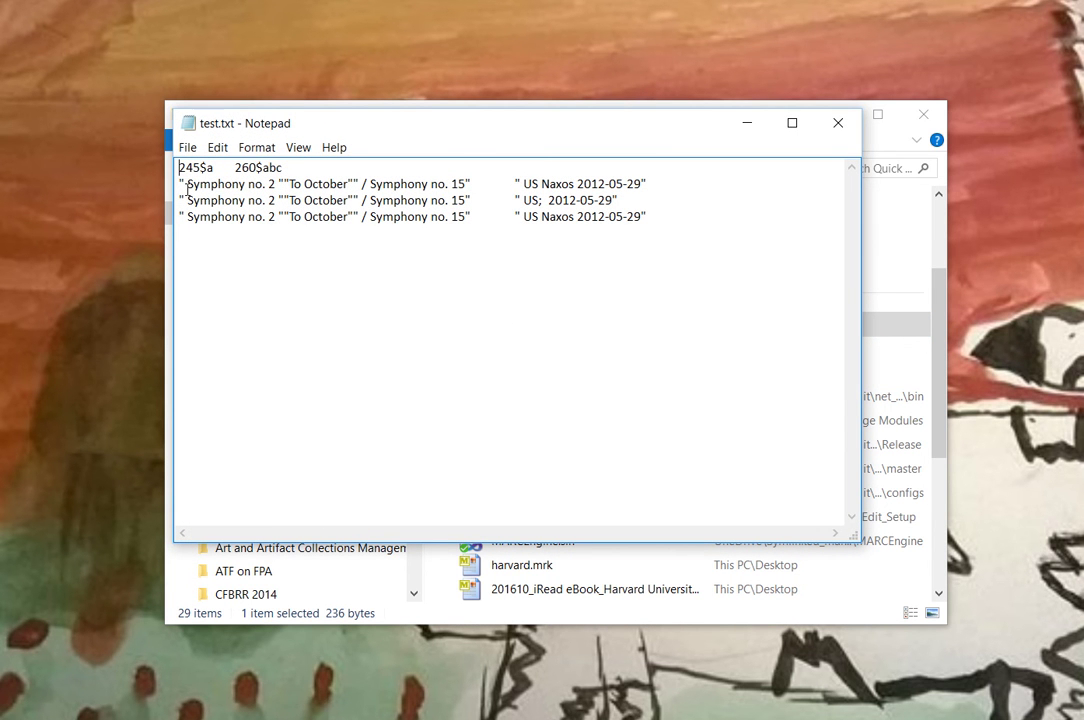
{"action": "left_click_drag", "start_coordinate": [186, 184], "coordinate": [536, 178]}
{"action": "double_click", "coordinate": [557, 184]}
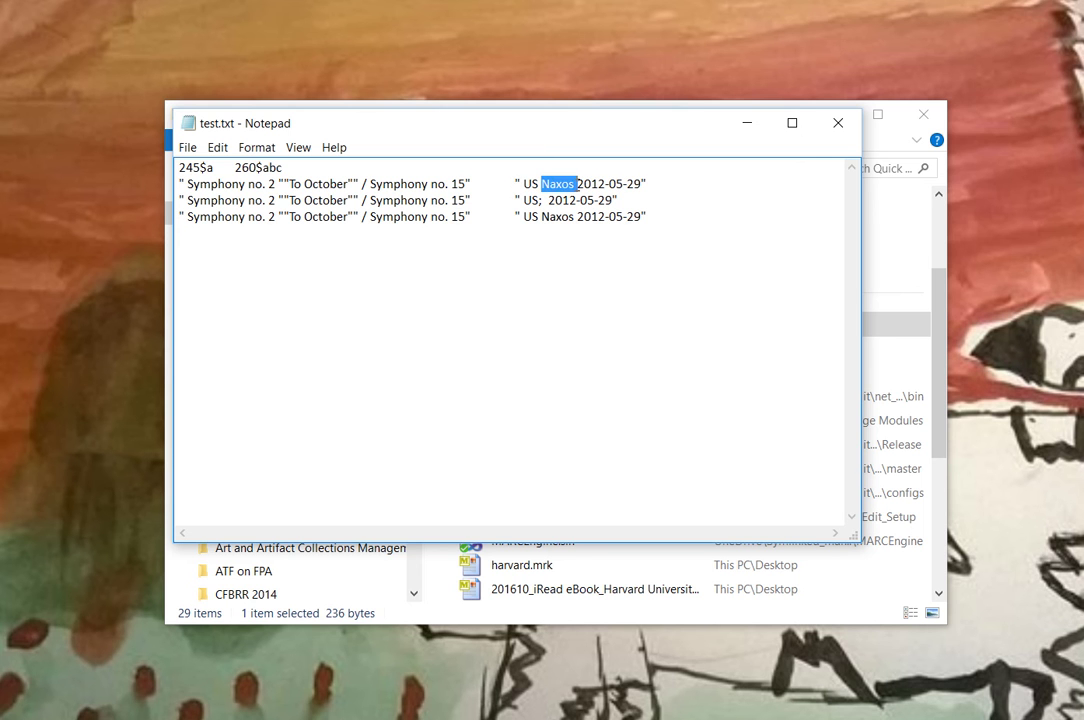
{"action": "left_click", "coordinate": [577, 184]}
{"action": "left_click_drag", "start_coordinate": [577, 184], "coordinate": [647, 182]}
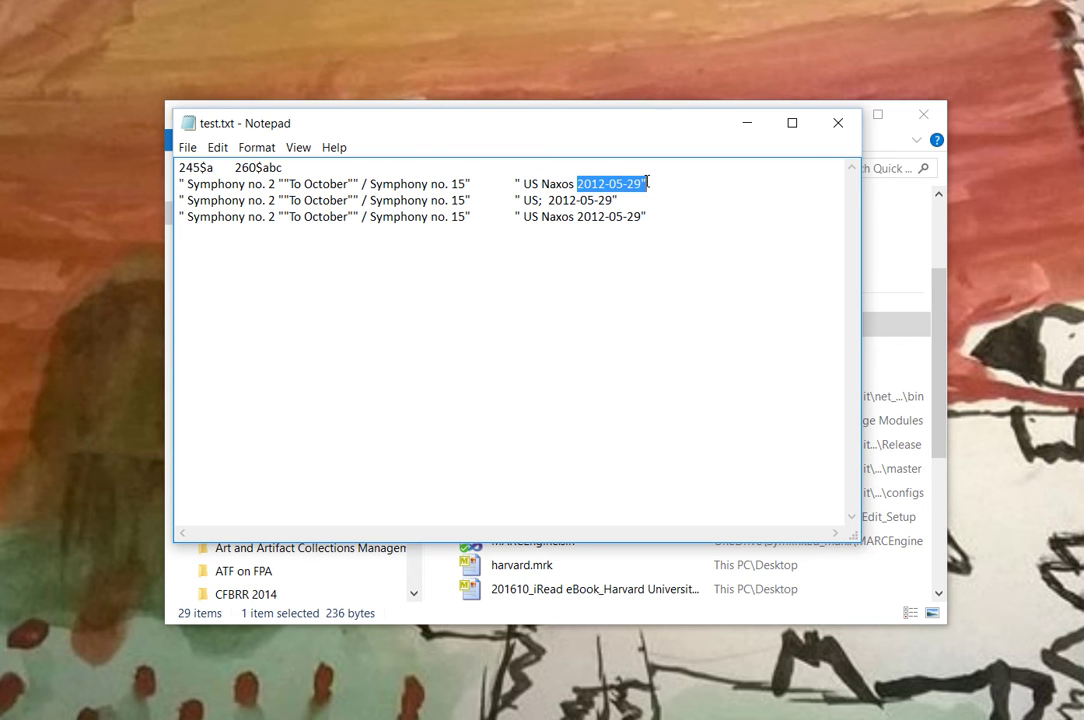
{"action": "left_click", "coordinate": [641, 184]}
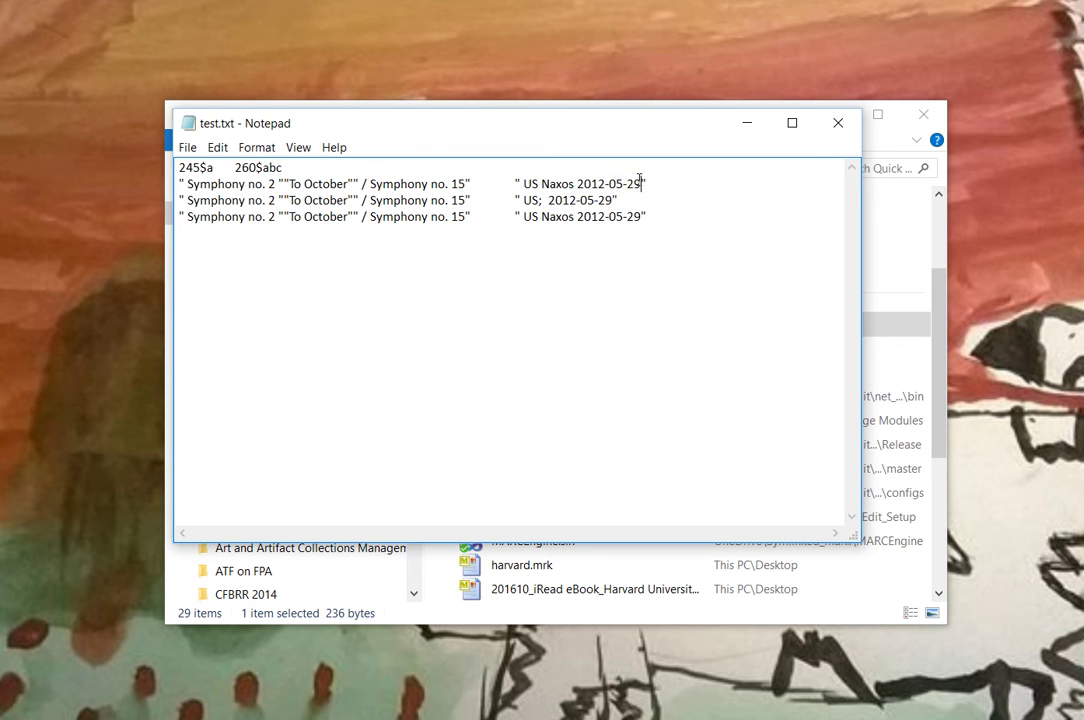
{"action": "left_click", "coordinate": [545, 199]}
{"action": "double_click", "coordinate": [545, 199]}
{"action": "left_click_drag", "start_coordinate": [522, 216], "coordinate": [535, 215]}
{"action": "left_click", "coordinate": [646, 218]}
Append ;"US DATA Data" after the first record's closing quote.
{"action": "type", "text": ";"}
{"action": "key", "text": "BackSpace"}
{"action": "left_click", "coordinate": [648, 183]}
{"action": "type", "text": ";\"US DATA Data\""}
Close test.txt in Notepad.
{"action": "left_click", "coordinate": [837, 133]}
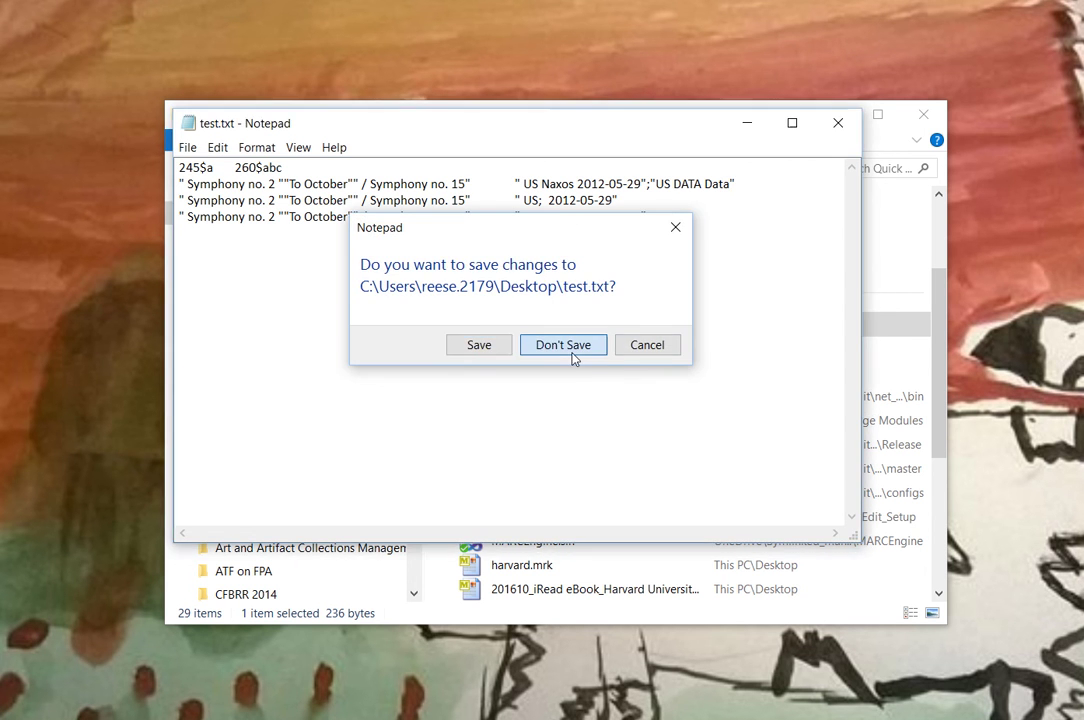